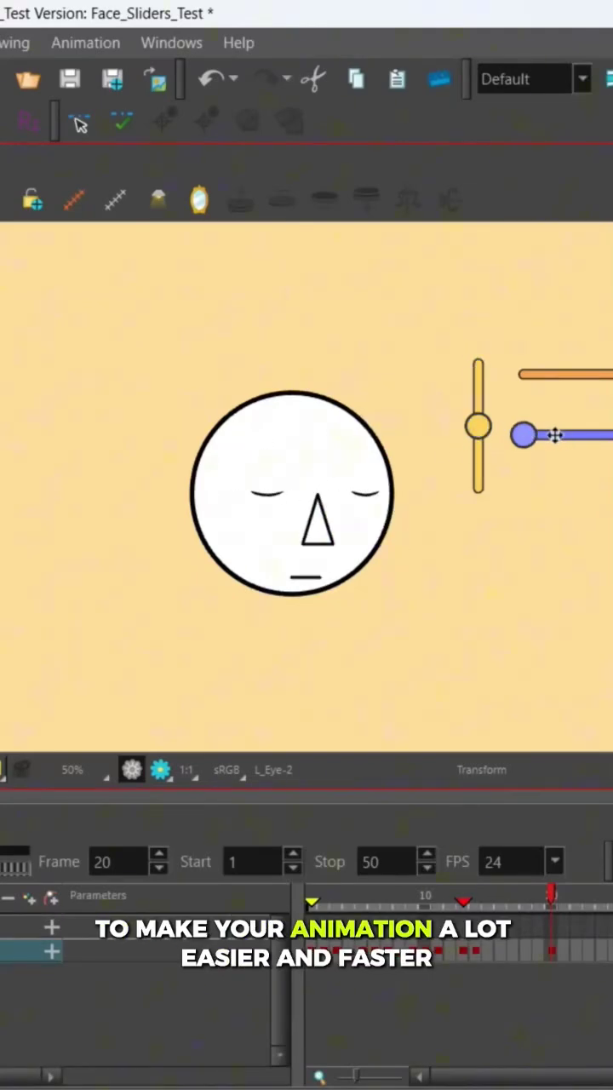
# - Test the mouth slider and the vertical head-turn slider on the circle face rig
pyautogui.moveTo(606, 439); pyautogui.dragTo(569, 440)
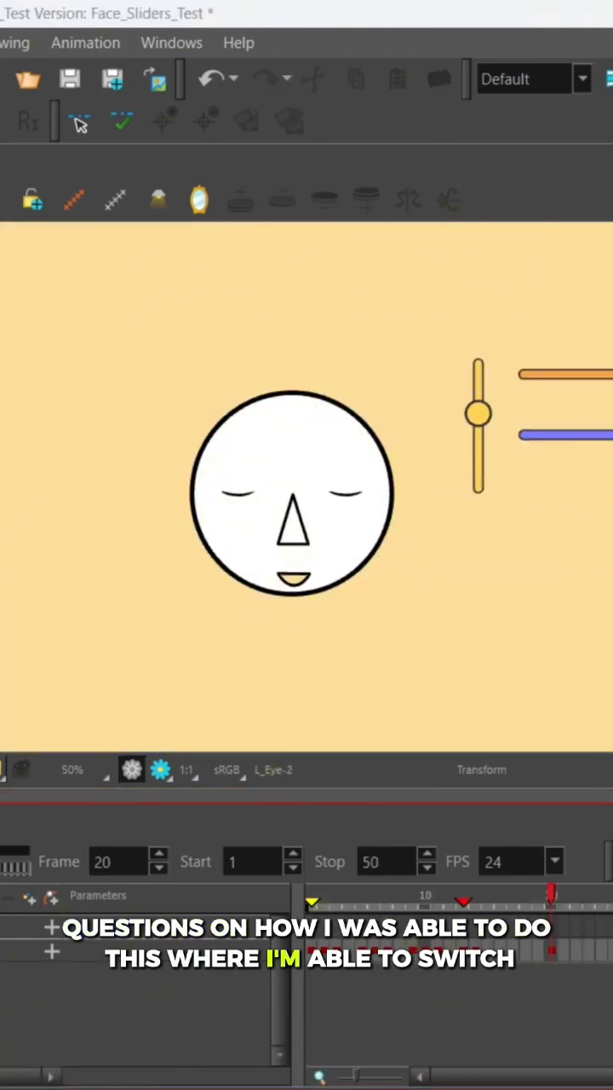
pyautogui.moveTo(477, 414)
pyautogui.mouseDown()
pyautogui.moveTo(477, 362)
pyautogui.moveTo(479, 487)
pyautogui.moveTo(482, 388)
pyautogui.moveTo(479, 416)
pyautogui.mouseUp()
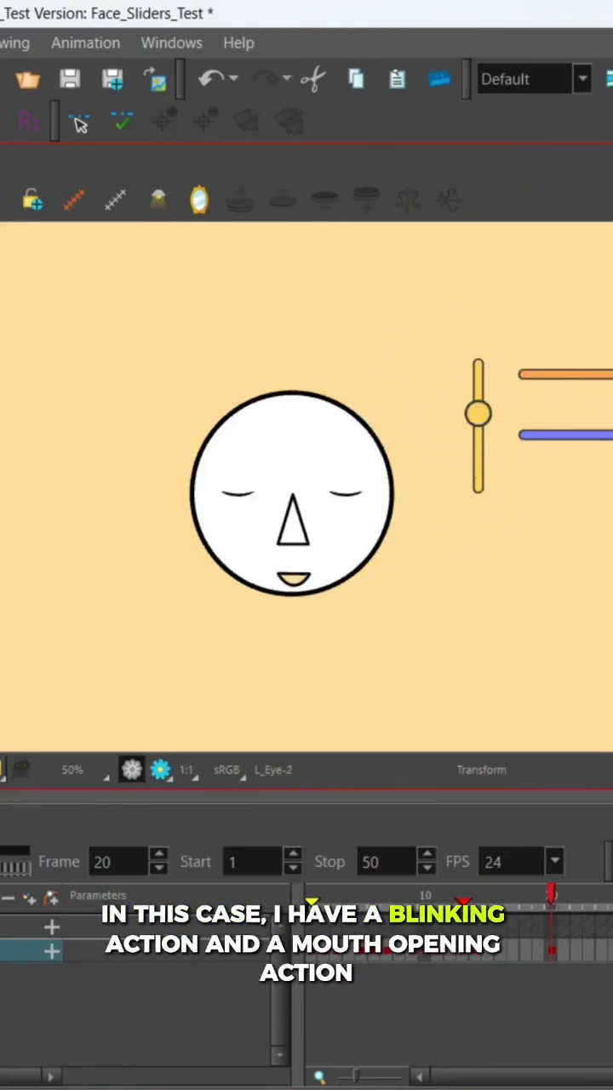
pyautogui.moveTo(523, 435); pyautogui.dragTo(609, 435)
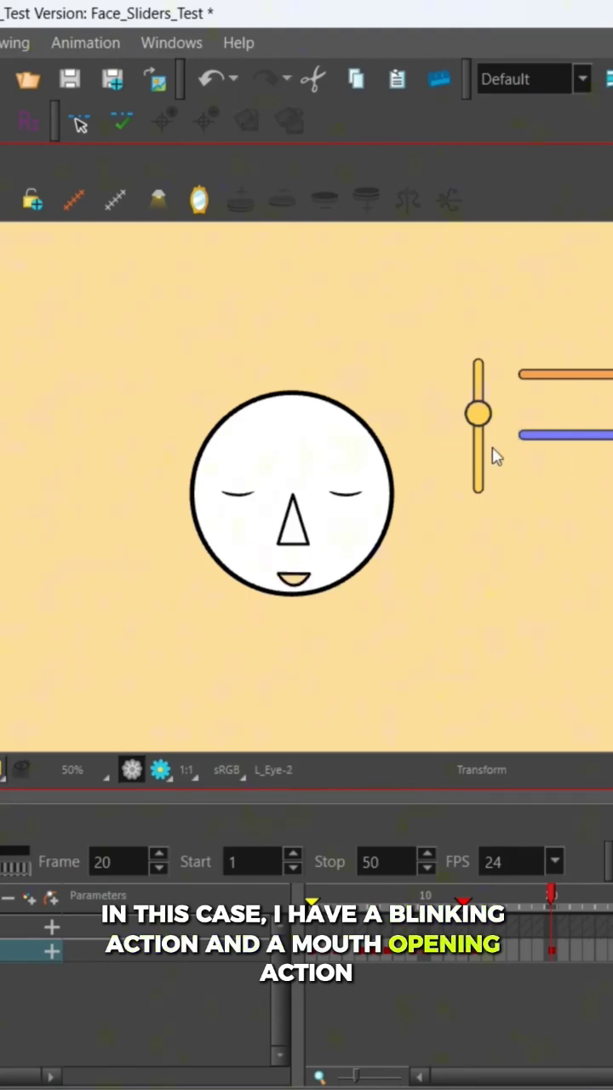
pyautogui.moveTo(477, 414)
pyautogui.mouseDown()
pyautogui.moveTo(476, 363)
pyautogui.moveTo(477, 426)
pyautogui.moveTo(478, 407)
pyautogui.moveTo(480, 414)
pyautogui.mouseUp()
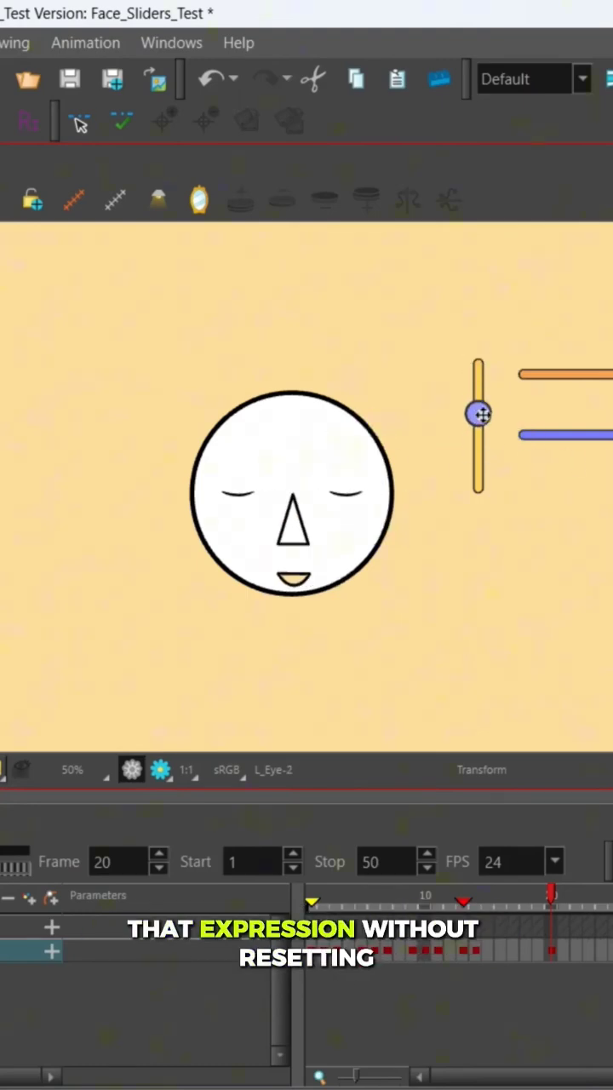
pyautogui.moveTo(475, 416); pyautogui.dragTo(477, 376)
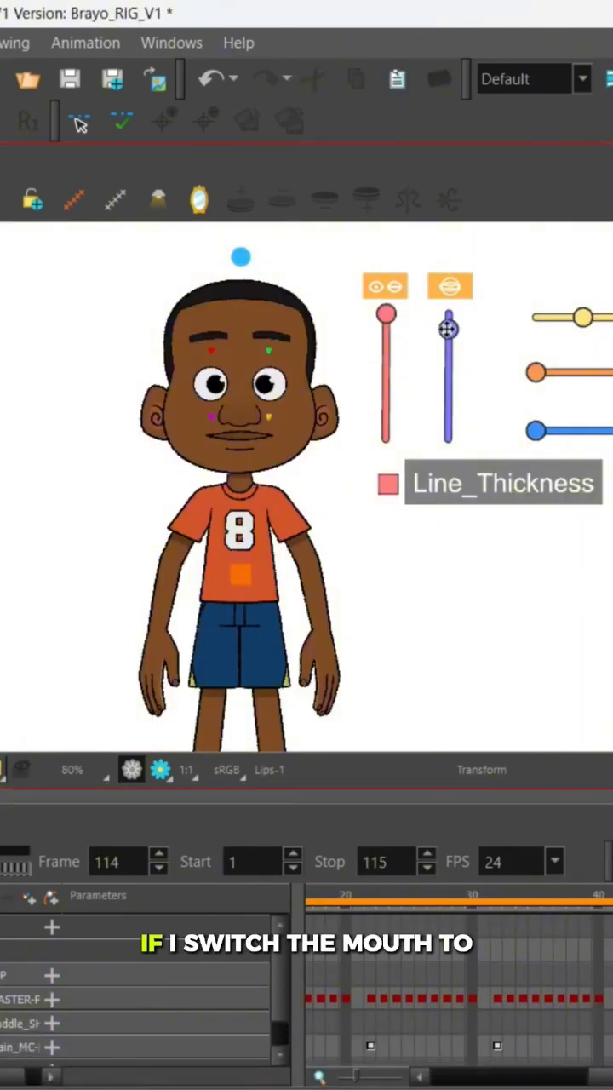
# - Switch to the Brayo_RIG_V1 scene, try opening the mouth with its slider, undo it, and test the yellow slider
pyautogui.moveTo(448, 329); pyautogui.dragTo(448, 343)
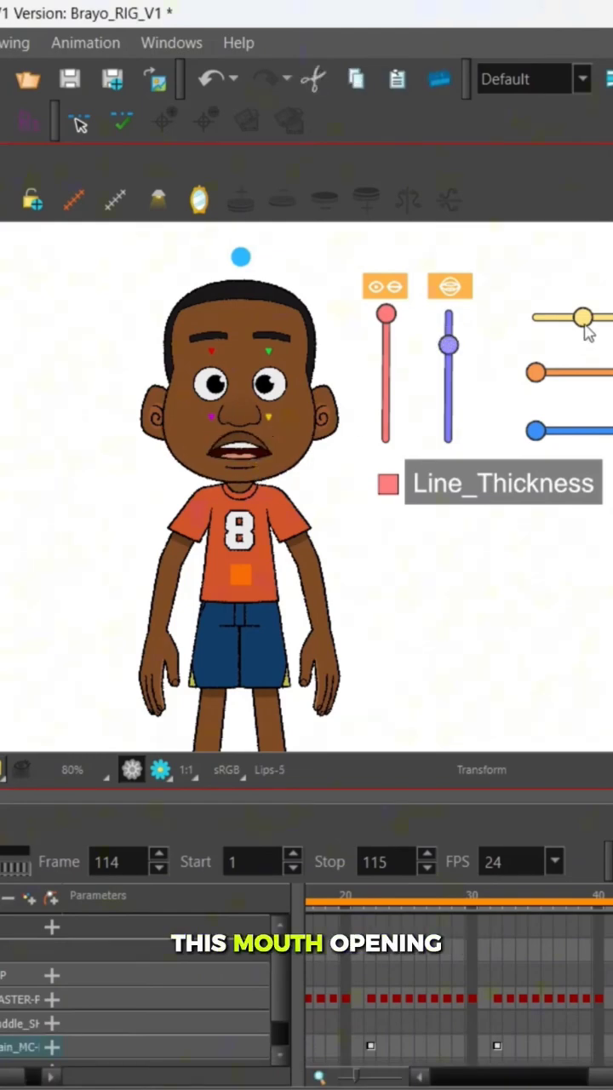
pyautogui.hotkey('ctrl', 'z')
pyautogui.moveTo(585, 317); pyautogui.dragTo(599, 318)
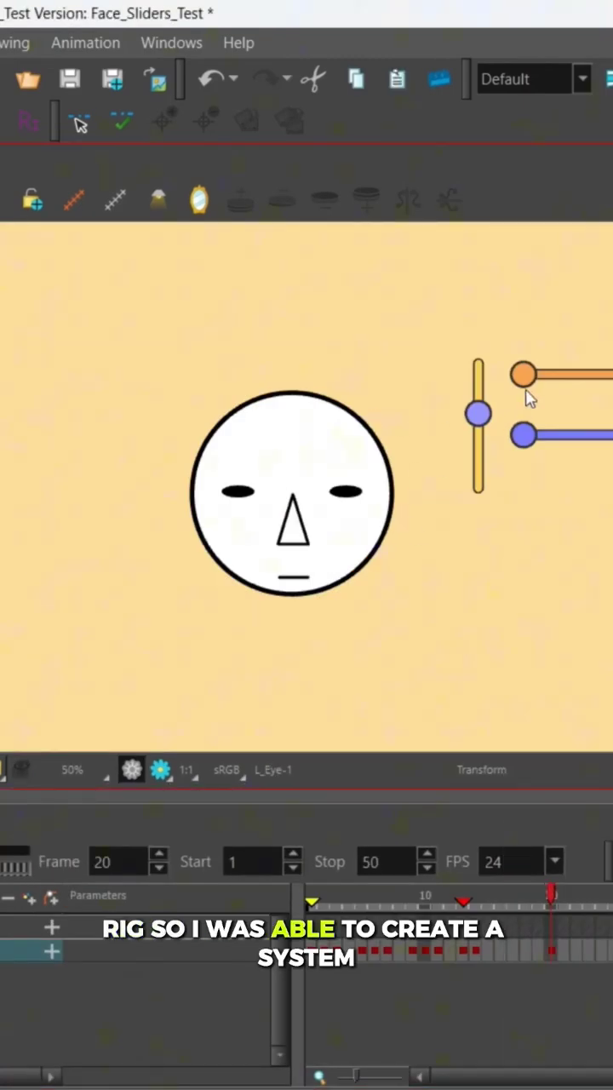
# - Back in the Face_Sliders_Test scene, close the eyes and open the mouth with the sliders, and test the head-turn slider
pyautogui.moveTo(525, 386); pyautogui.dragTo(609, 435)
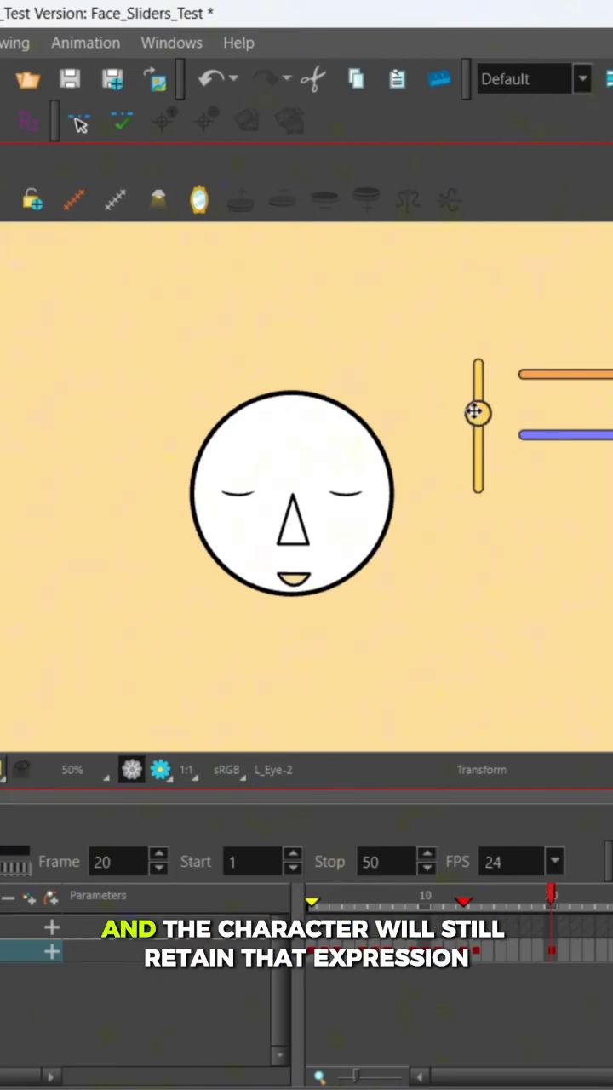
pyautogui.moveTo(481, 428)
pyautogui.mouseDown()
pyautogui.moveTo(479, 376)
pyautogui.moveTo(482, 427)
pyautogui.moveTo(479, 416)
pyautogui.mouseUp()
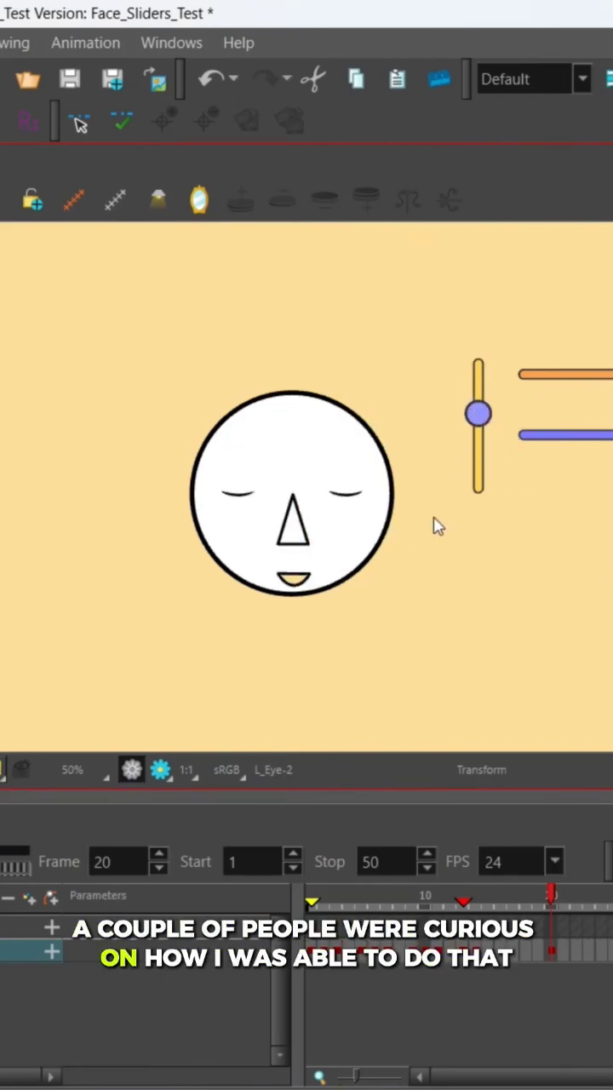
pyautogui.click(415, 381)
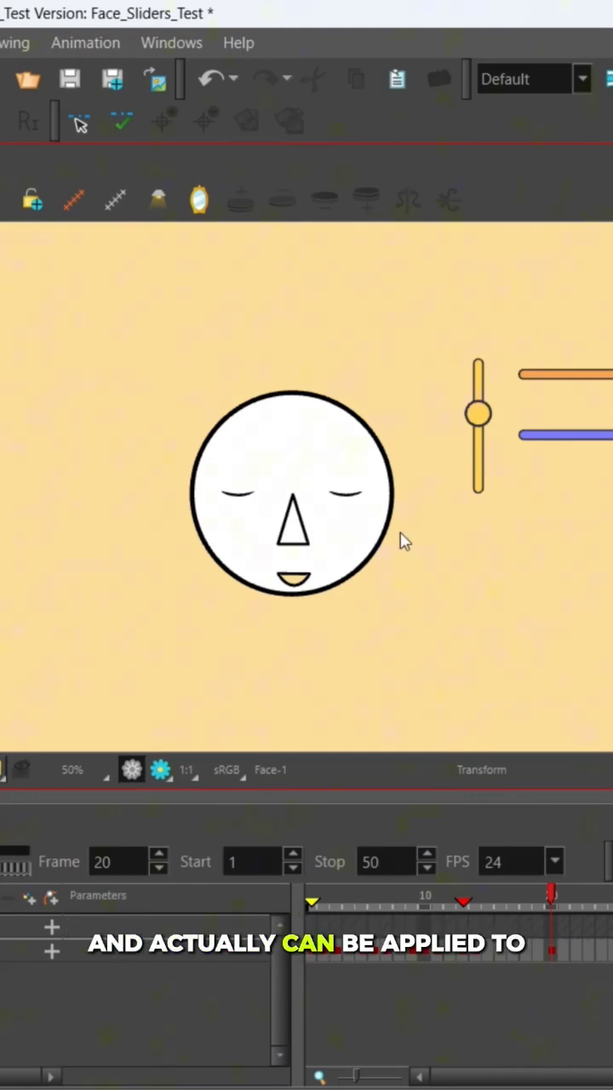
# - Try moving part of the circle face directly in the camera view, and undo the move
pyautogui.click(289, 533)
pyautogui.moveTo(356, 543); pyautogui.dragTo(372, 537)
pyautogui.hotkey('ctrl', 'z')
pyautogui.click(507, 583)
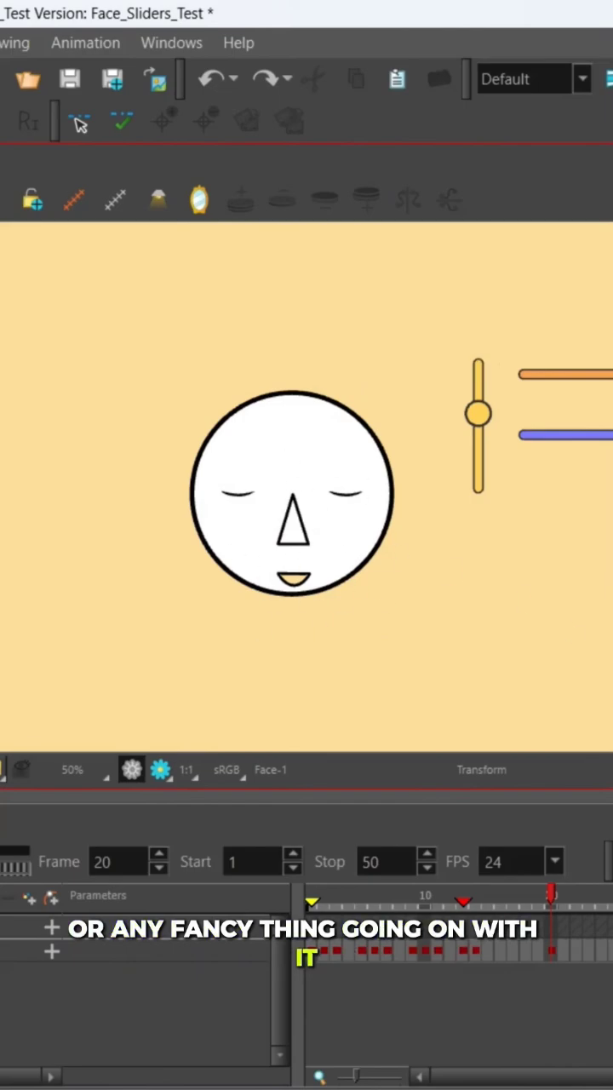
# - Switch to the Huan_Head_Rig_MC scene, dismiss the save reminder, and show and hide the deformation controls of the whole head
pyautogui.moveTo(611, 1061)
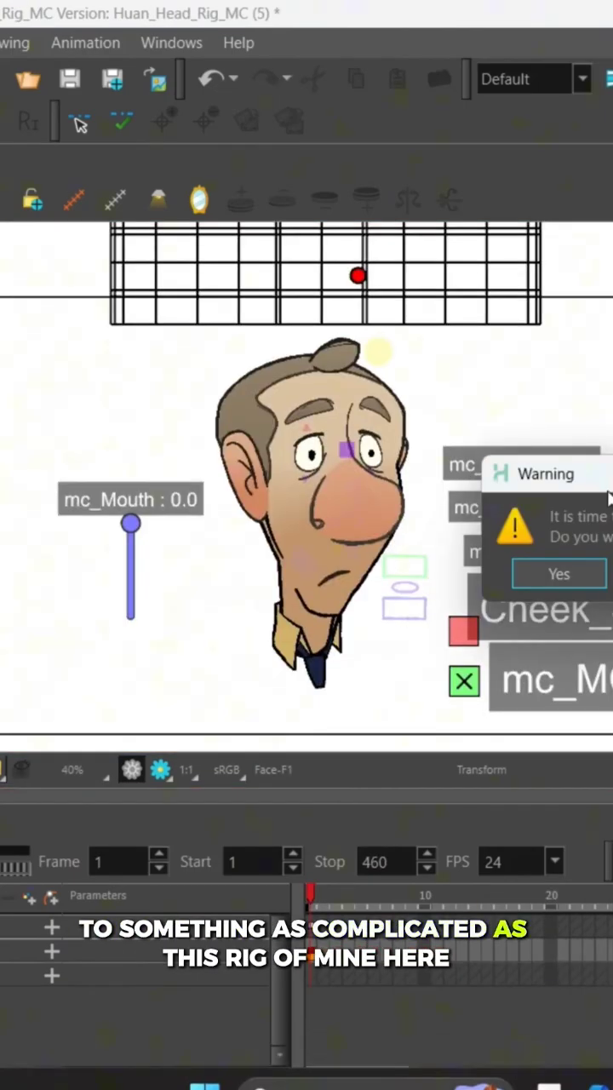
pyautogui.press('Escape')
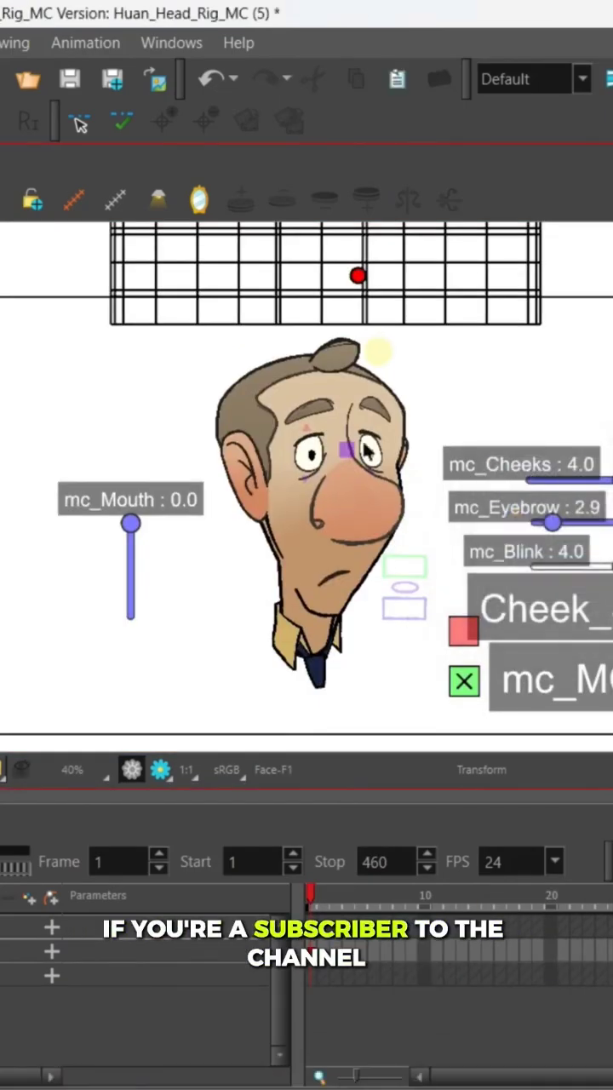
pyautogui.click(364, 481)
pyautogui.moveTo(424, 323); pyautogui.dragTo(109, 672)
pyautogui.hotkey('shift', 'F11')
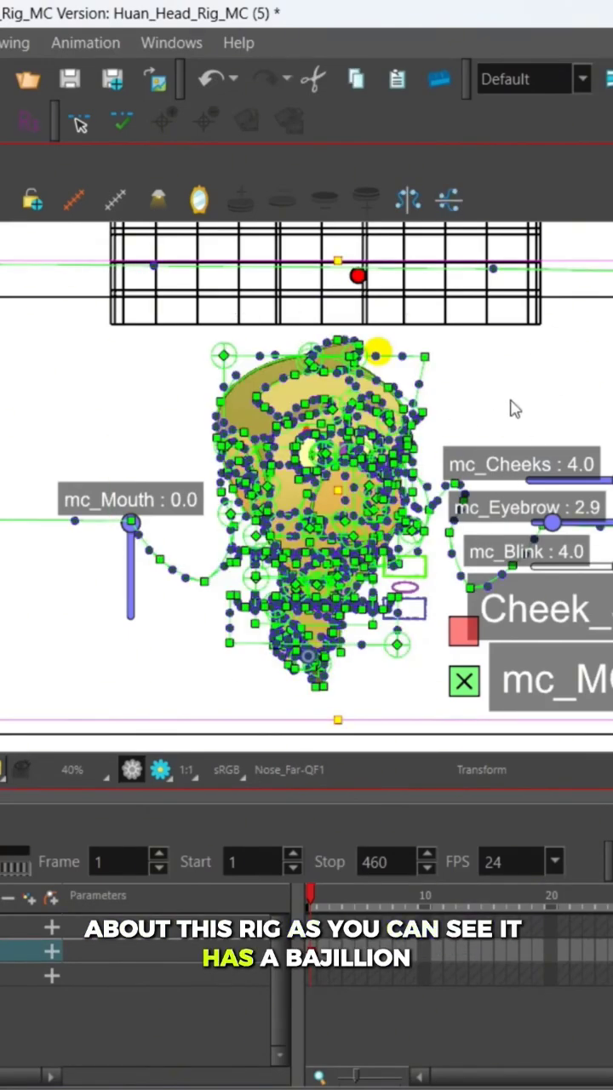
pyautogui.click(558, 389)
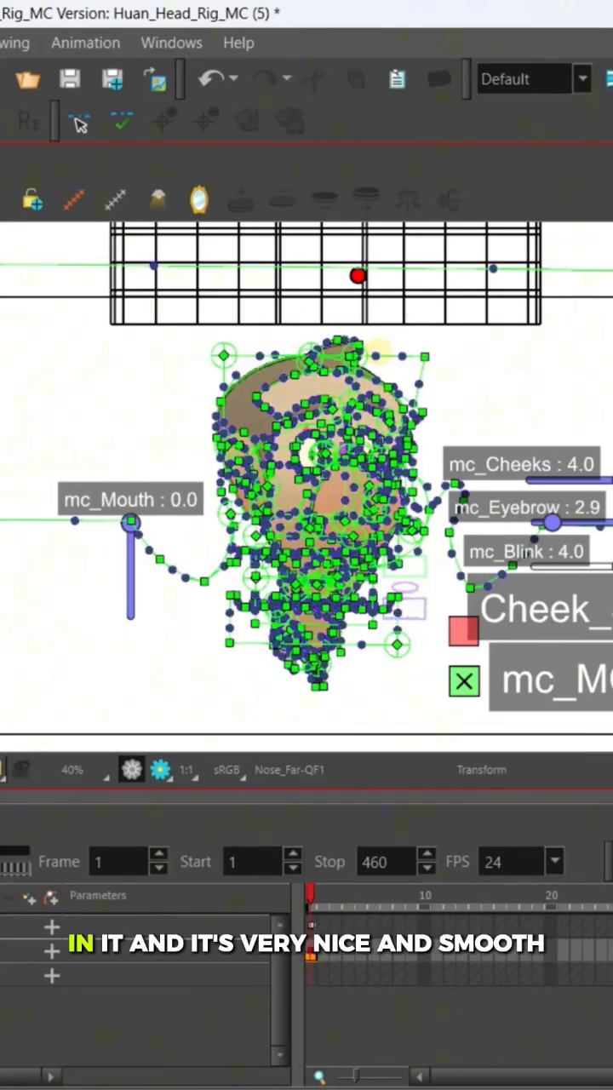
pyautogui.hotkey('shift', 'c')
# - Turn the head with the grid controller and set mc_Mouth to 29.0 and mc_Eyebrow to 14.0
pyautogui.moveTo(358, 276); pyautogui.dragTo(428, 273)
pyautogui.moveTo(524, 254); pyautogui.dragTo(340, 285)
pyautogui.moveTo(130, 522); pyautogui.dragTo(130, 560)
pyautogui.moveTo(343, 289); pyautogui.dragTo(368, 258)
pyautogui.moveTo(552, 523); pyautogui.dragTo(594, 523)
pyautogui.moveTo(594, 523); pyautogui.dragTo(603, 523)
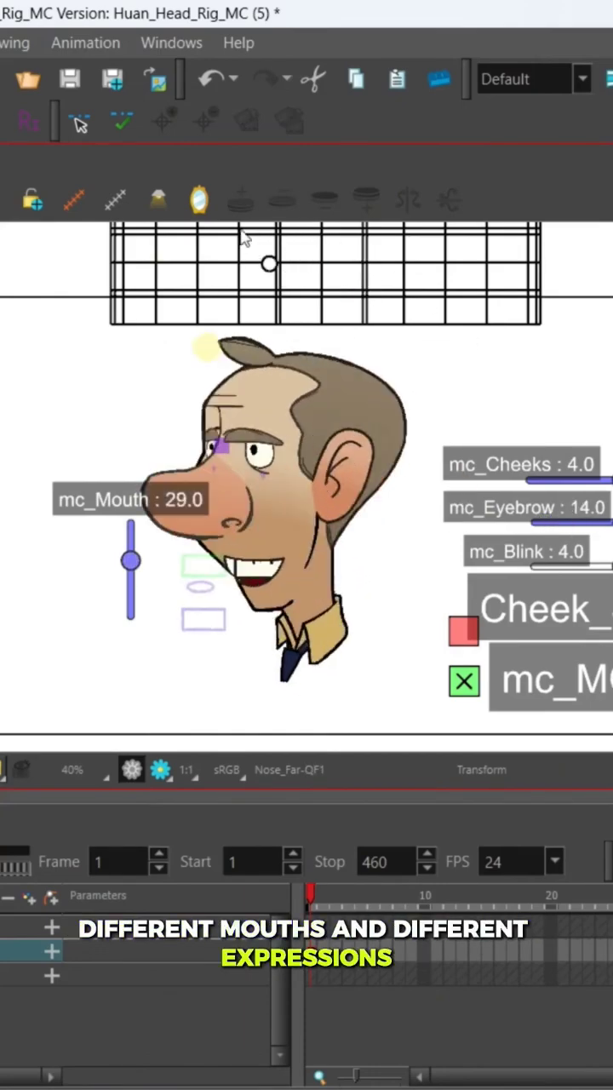
pyautogui.moveTo(241, 236); pyautogui.dragTo(464, 276)
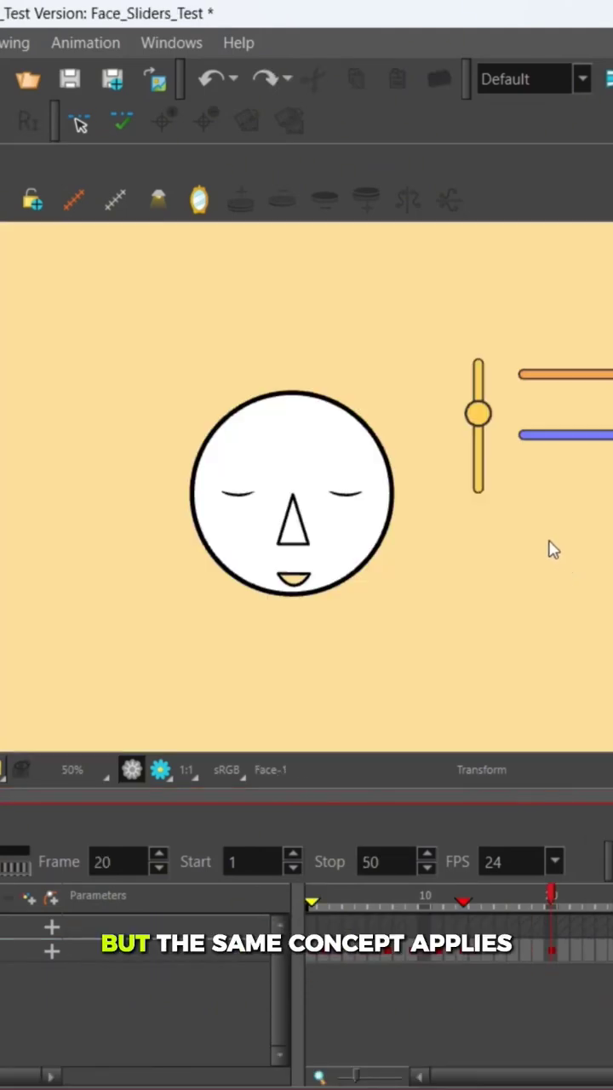
# - Switch back to the Face_Sliders_Test scene and delete the existing sliders from the face rig
pyautogui.click(549, 541)
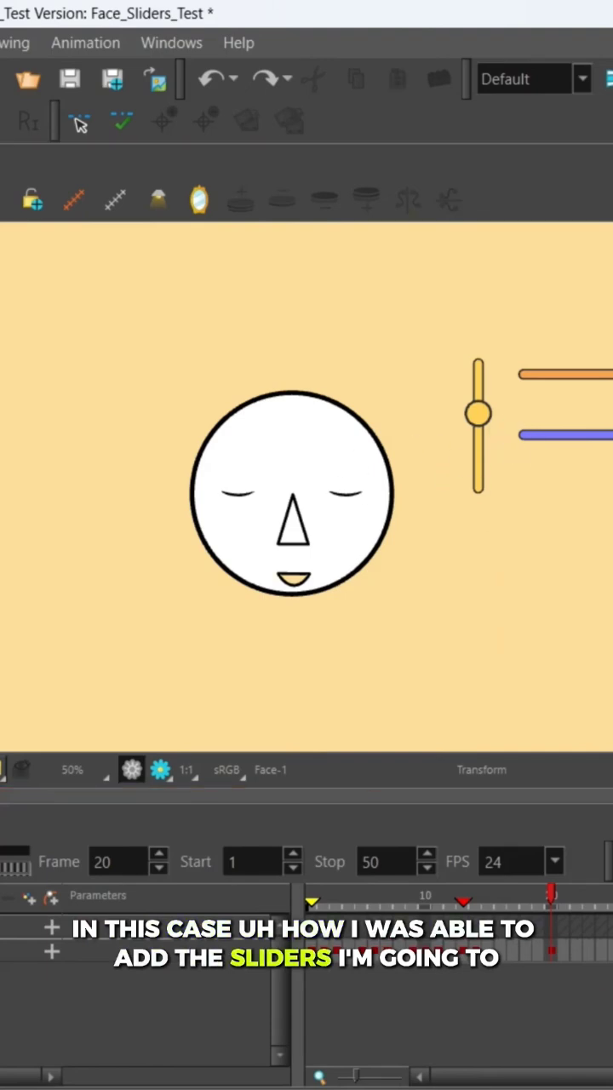
pyautogui.press('Delete')
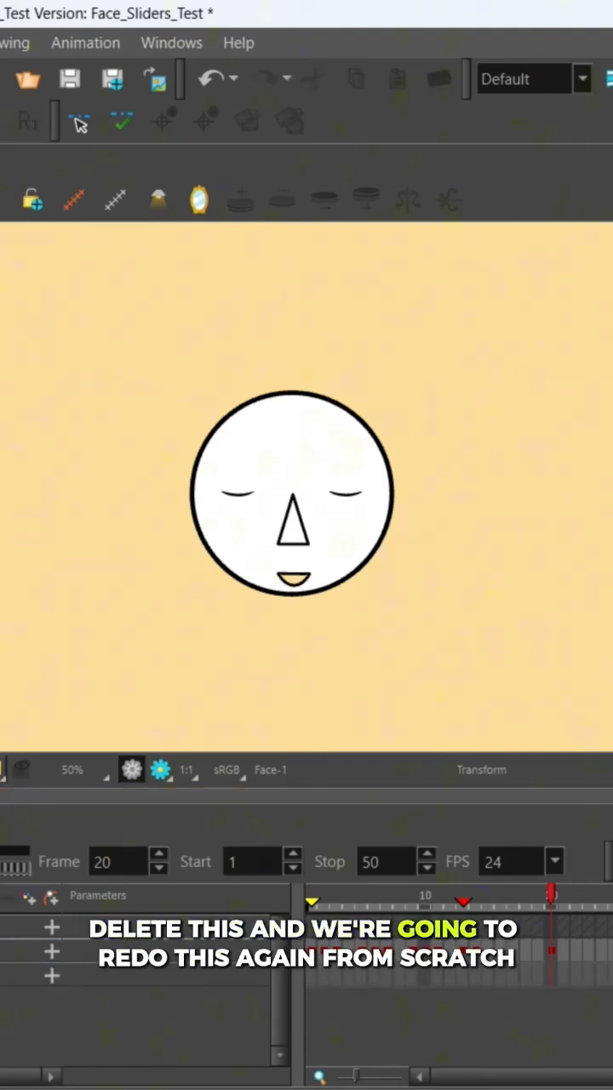
# - Review the head-turn poses from frame 1 onward and the eye and mouth poses around frames 13 and 14
pyautogui.moveTo(318, 901)
pyautogui.mouseDown()
pyautogui.moveTo(335, 899)
pyautogui.moveTo(311, 899)
pyautogui.mouseUp()
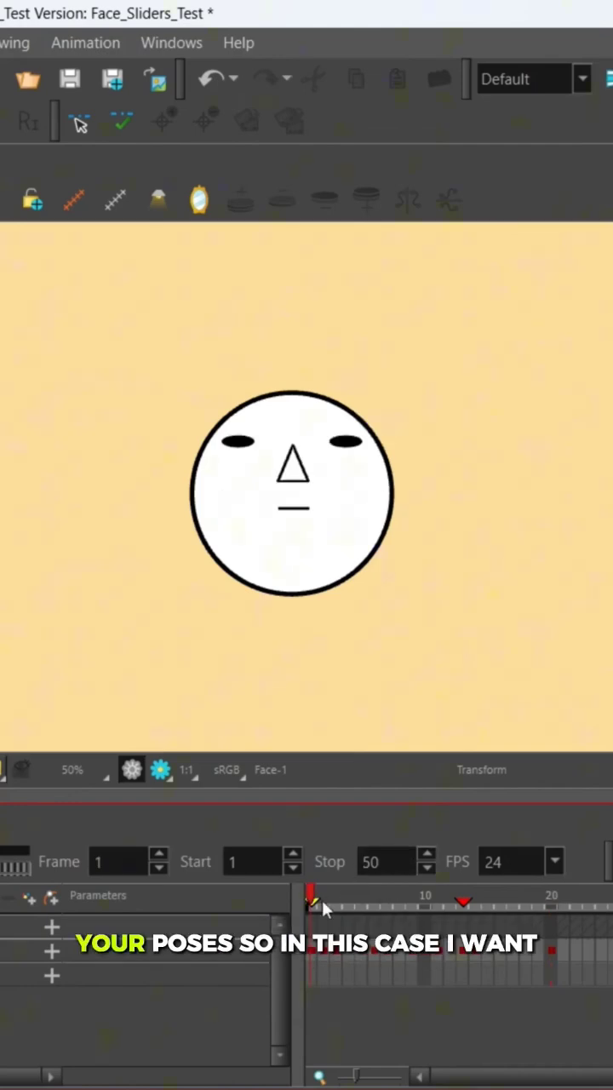
pyautogui.moveTo(315, 895)
pyautogui.mouseDown()
pyautogui.moveTo(384, 899)
pyautogui.moveTo(318, 900)
pyautogui.moveTo(332, 906)
pyautogui.moveTo(303, 898)
pyautogui.mouseUp()
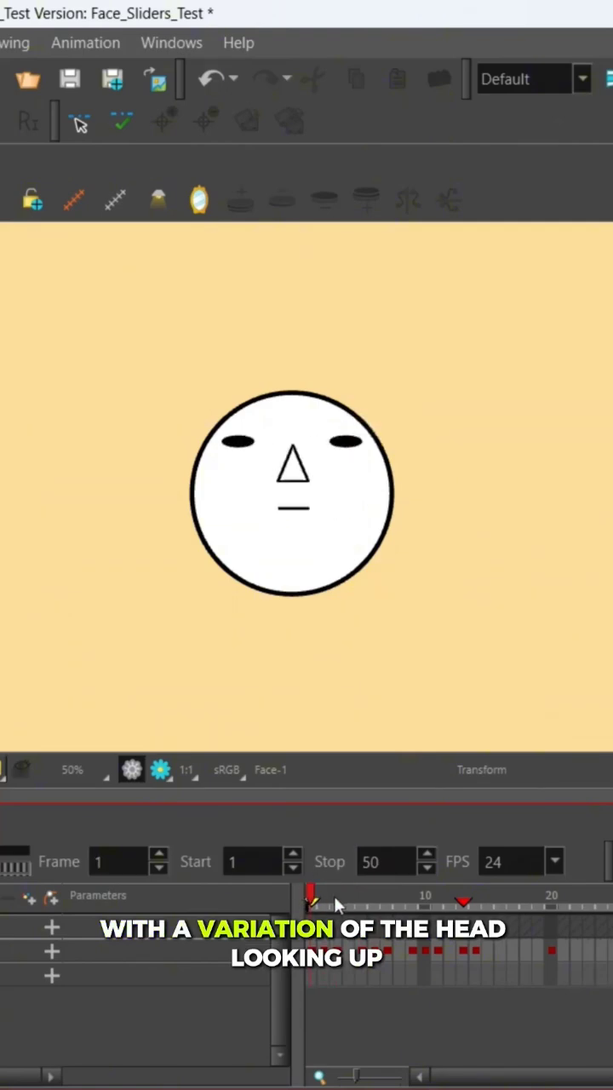
pyautogui.moveTo(384, 894); pyautogui.dragTo(460, 909)
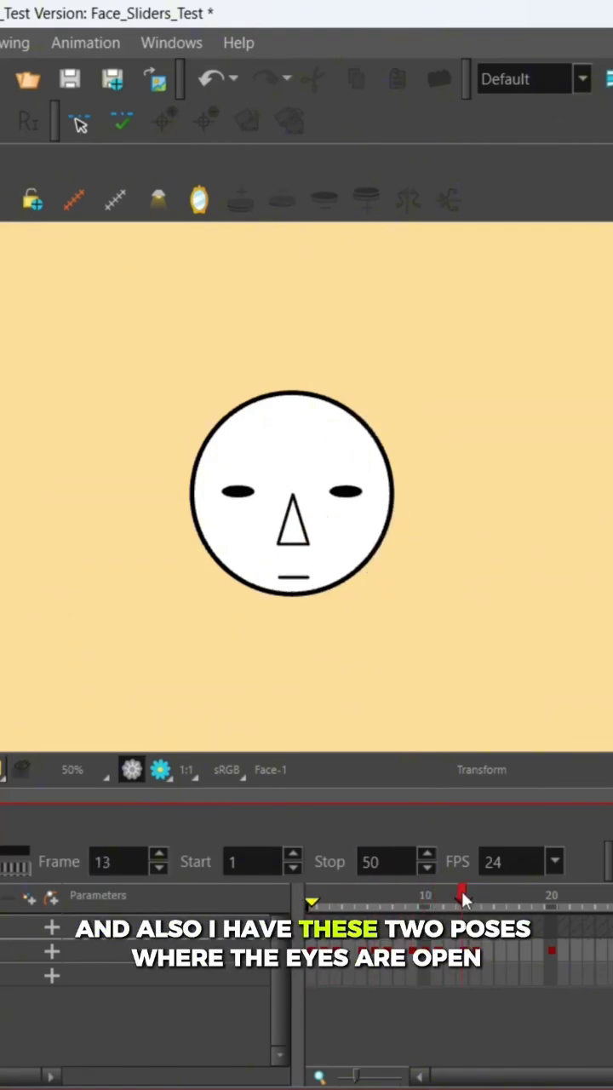
pyautogui.moveTo(462, 898); pyautogui.dragTo(476, 900)
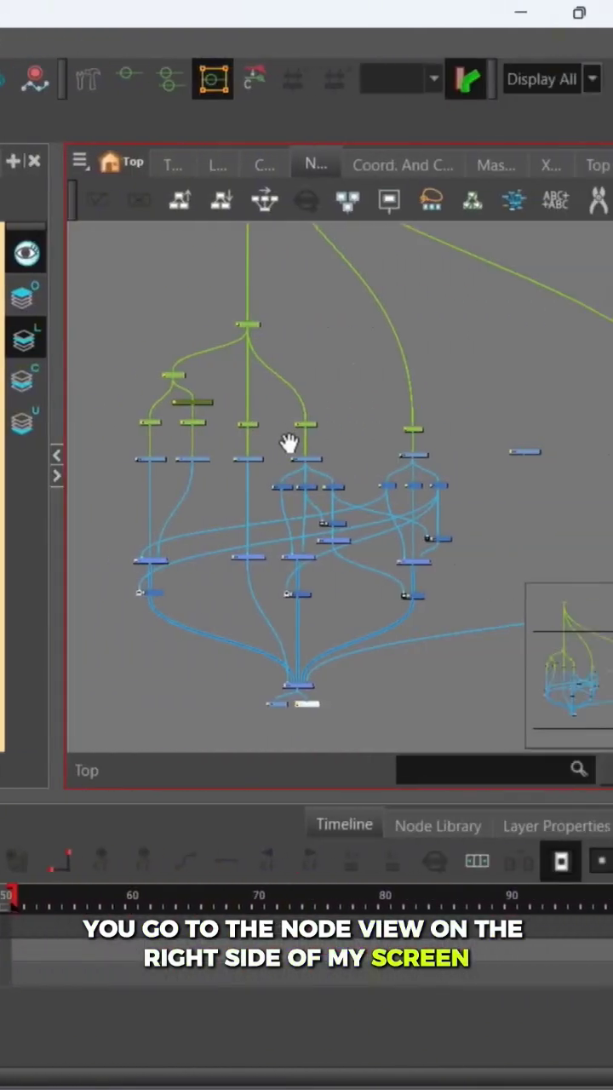
# - Examine the face rig's structure of pegs, drawings and composites in the Node View
pyautogui.moveTo(289, 445); pyautogui.dragTo(311, 477)
pyautogui.scroll(1, 313, 481)
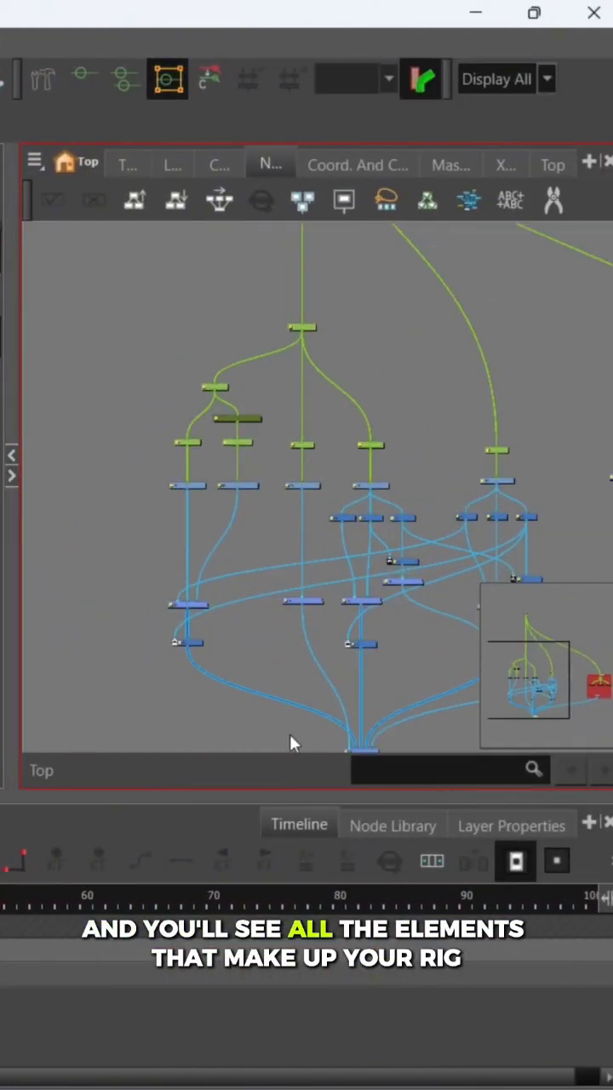
pyautogui.scroll(2, 274, 459)
pyautogui.moveTo(275, 460); pyautogui.dragTo(275, 474)
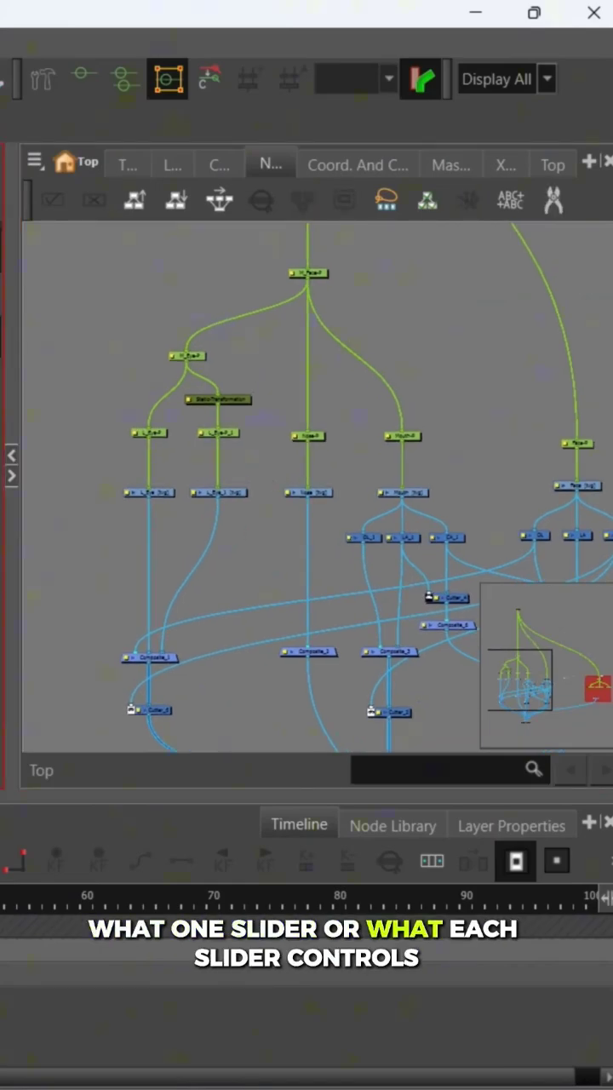
pyautogui.moveTo(312, 471); pyautogui.dragTo(297, 487)
# - Select the L_Eye, L_Eye_1, Nose and Mouth drawing nodes, and toggle individual drawings in the selection
pyautogui.click(243, 333)
pyautogui.moveTo(265, 440); pyautogui.dragTo(241, 393)
pyautogui.scroll(1, 241, 393)
pyautogui.moveTo(44, 489)
pyautogui.mouseDown()
pyautogui.moveTo(344, 500)
pyautogui.moveTo(341, 488)
pyautogui.moveTo(498, 489)
pyautogui.mouseUp()
pyautogui.scroll(2, 24, 490)
pyautogui.moveTo(24, 490); pyautogui.dragTo(127, 521)
pyautogui.keyDown('shift'); pyautogui.click(97, 515); pyautogui.keyUp('shift')
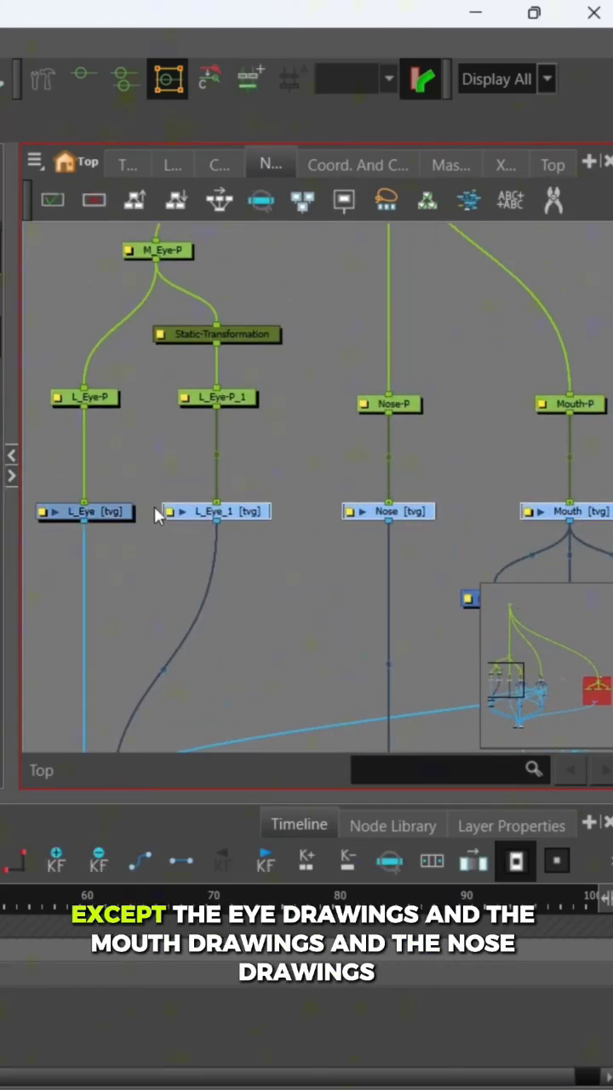
pyautogui.keyDown('shift'); pyautogui.click(167, 513); pyautogui.keyUp('shift')
pyautogui.moveTo(391, 517); pyautogui.dragTo(89, 530)
pyautogui.keyDown('shift'); pyautogui.click(269, 528); pyautogui.keyUp('shift')
pyautogui.keyDown('shift'); pyautogui.click(83, 526); pyautogui.keyUp('shift')
pyautogui.moveTo(426, 513); pyautogui.dragTo(326, 521)
# - Select the L_Eye-P, L_Eye-P_1, Nose-P and Mouth-P pegs above the facial drawings
pyautogui.scroll(-2, 145, 490)
pyautogui.moveTo(145, 489); pyautogui.dragTo(427, 536)
pyautogui.moveTo(83, 471); pyautogui.dragTo(481, 512)
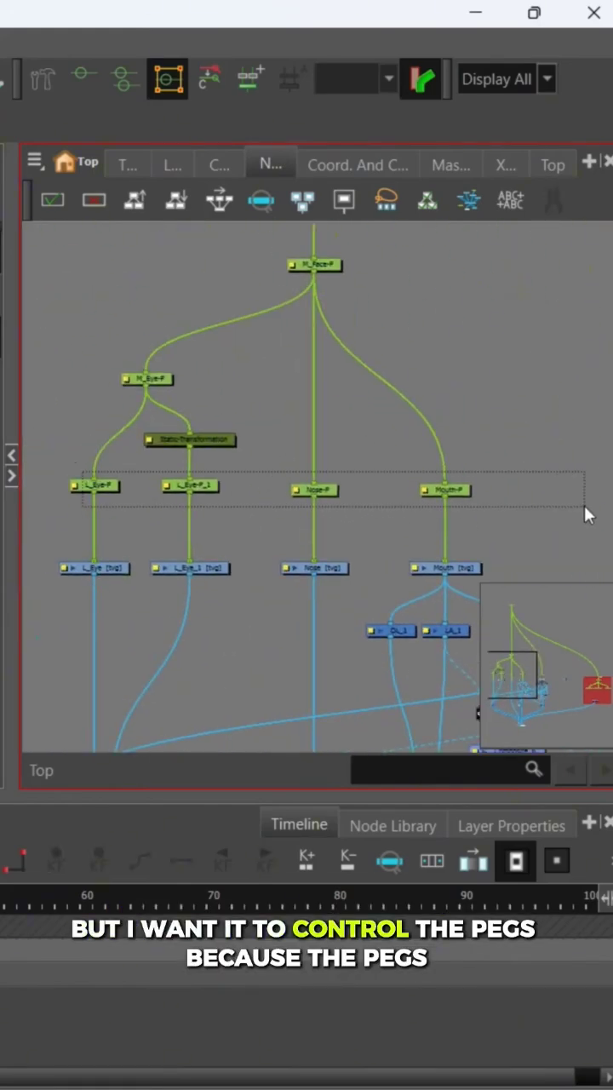
pyautogui.moveTo(588, 514); pyautogui.dragTo(578, 502)
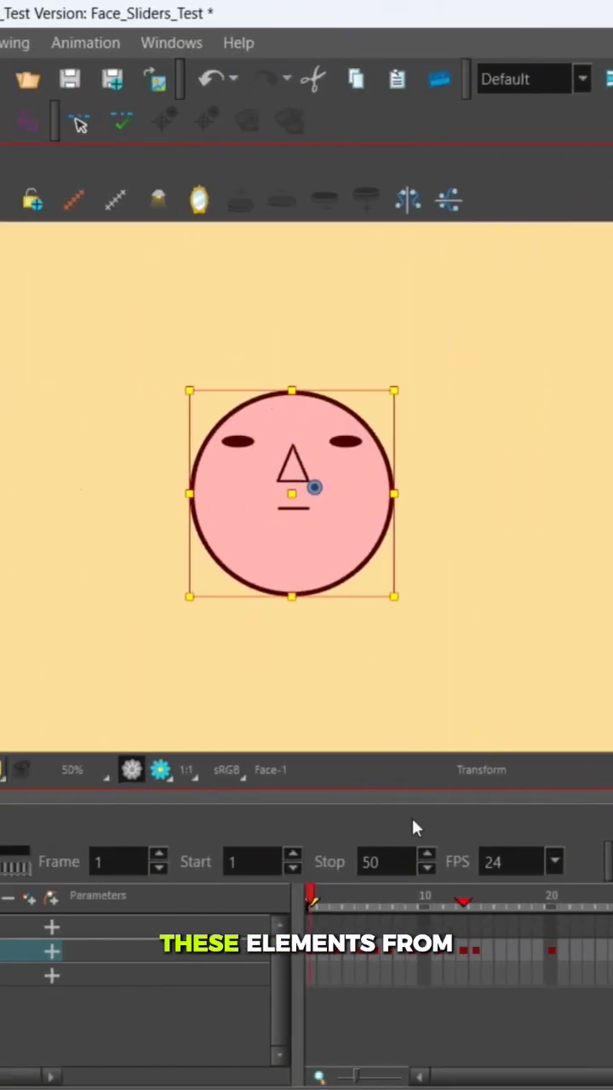
# - Go to frame 7, try moving the nose across the face, undo the move, and deselect the nose
pyautogui.moveTo(317, 899); pyautogui.dragTo(381, 890)
pyautogui.click(534, 658)
pyautogui.click(308, 535)
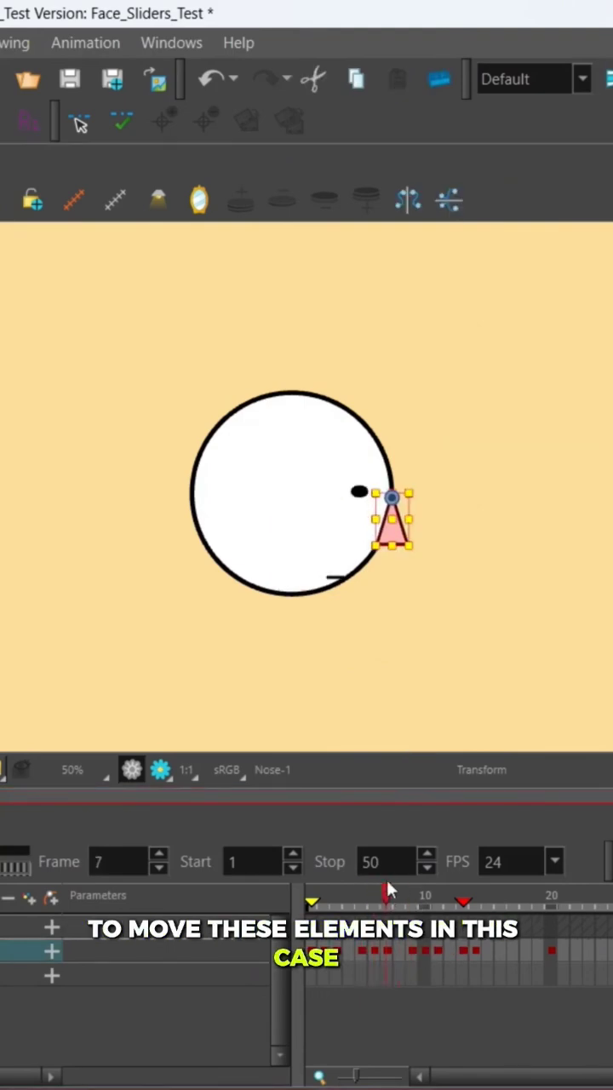
pyautogui.click(381, 544)
pyautogui.moveTo(364, 537); pyautogui.dragTo(291, 540)
pyautogui.hotkey('ctrl', 'z')
pyautogui.click(467, 642)
# - Try transforming the eye in the profile pose at frame 7, undo the change, and deselect it
pyautogui.click(359, 492)
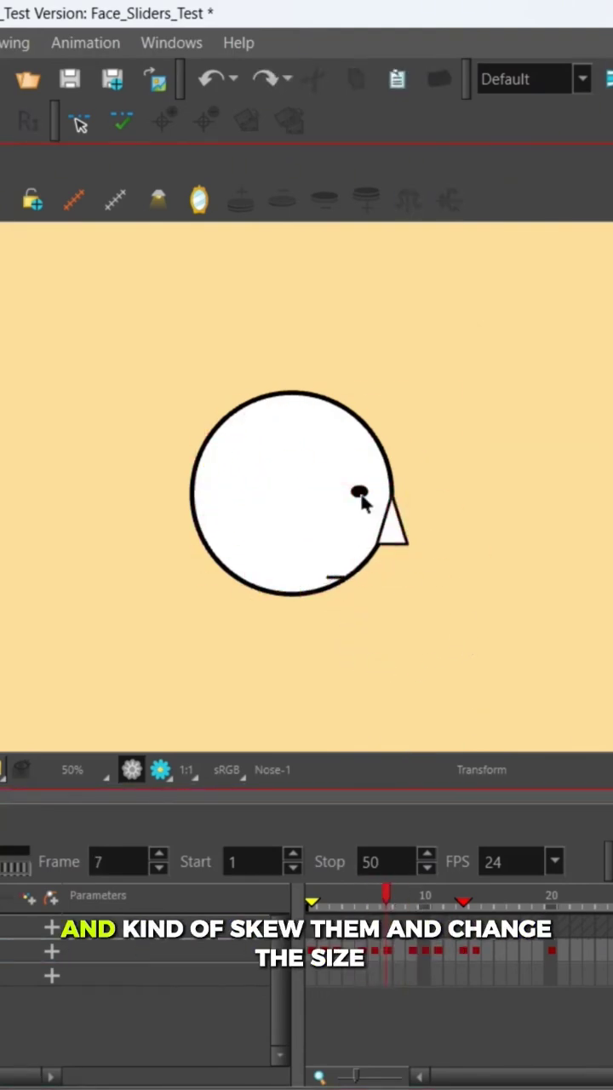
pyautogui.press('2')
pyautogui.moveTo(428, 499); pyautogui.dragTo(439, 499)
pyautogui.hotkey('ctrl', 'z')
pyautogui.click(606, 496)
pyautogui.press('1')
pyautogui.press('1')
pyautogui.press('1')
pyautogui.moveTo(571, 551); pyautogui.dragTo(518, 570)
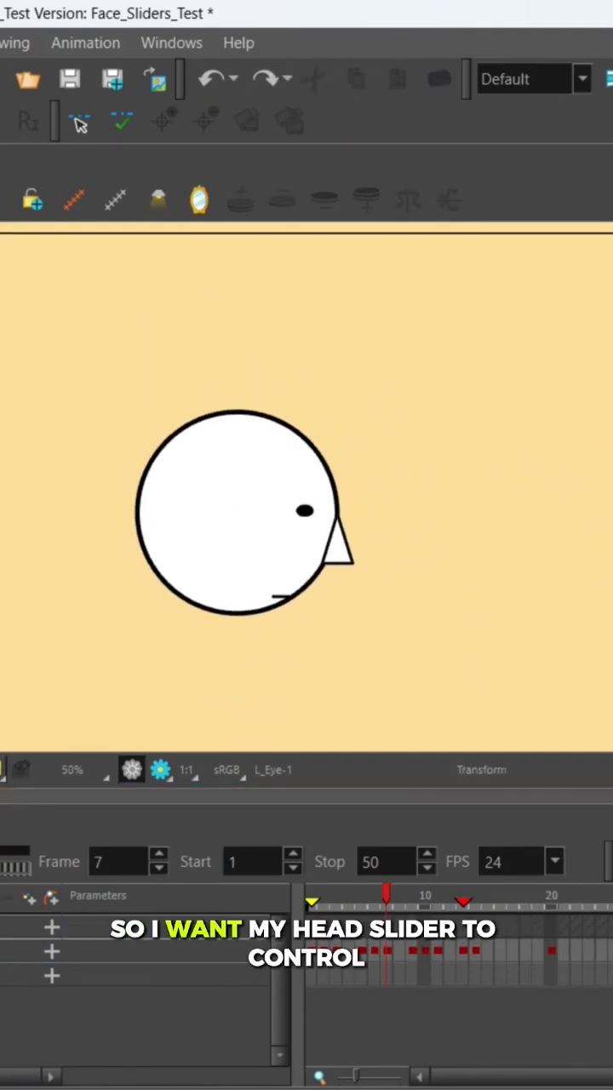